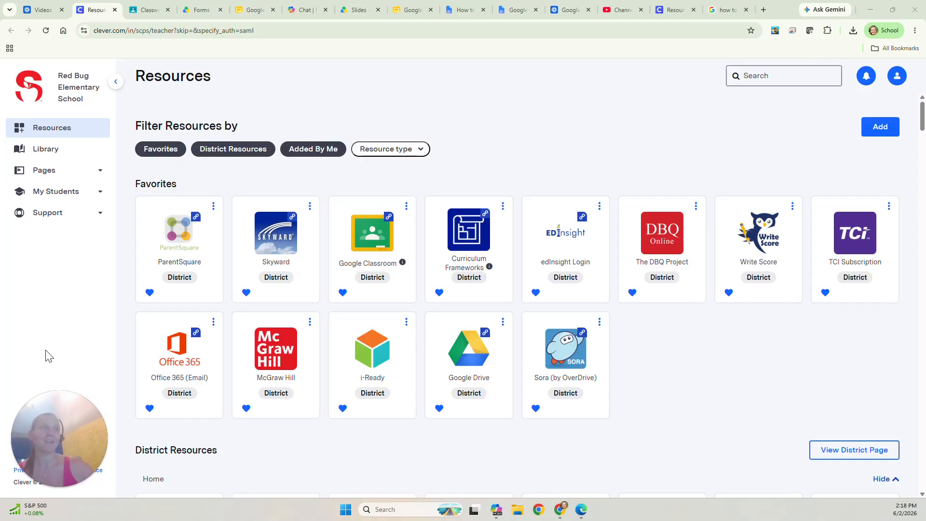
# Open Google Drive and create a blank Google Form inside the Practice Google folder.
pyautogui.click(471, 364)
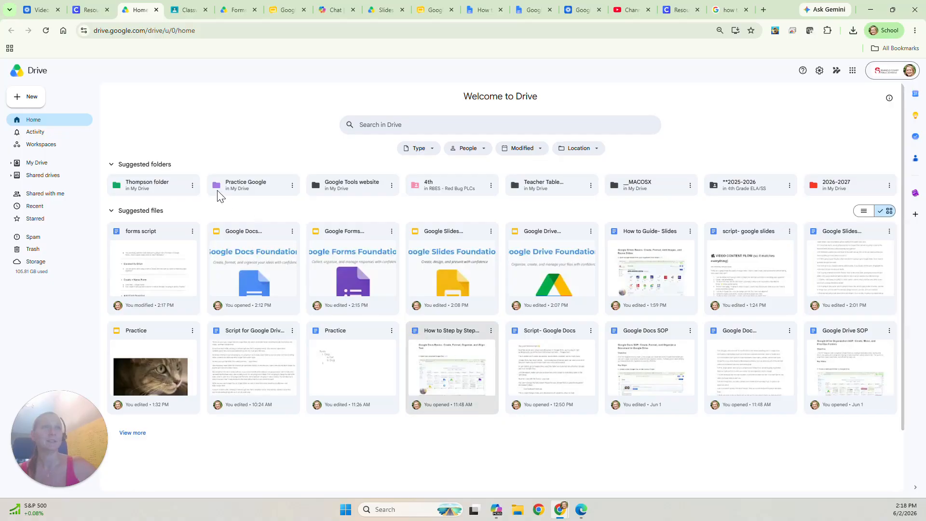
pyautogui.click(237, 192)
pyautogui.doubleClick(235, 189)
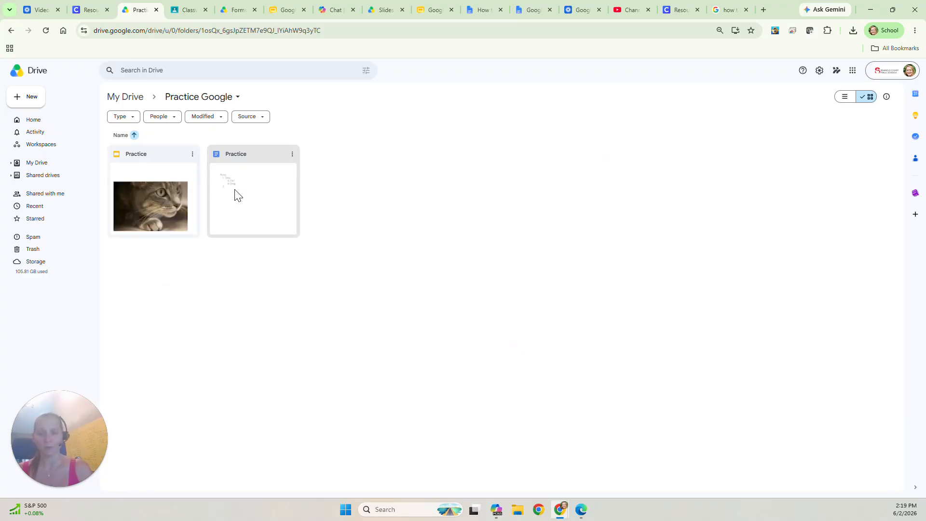
pyautogui.click(43, 100)
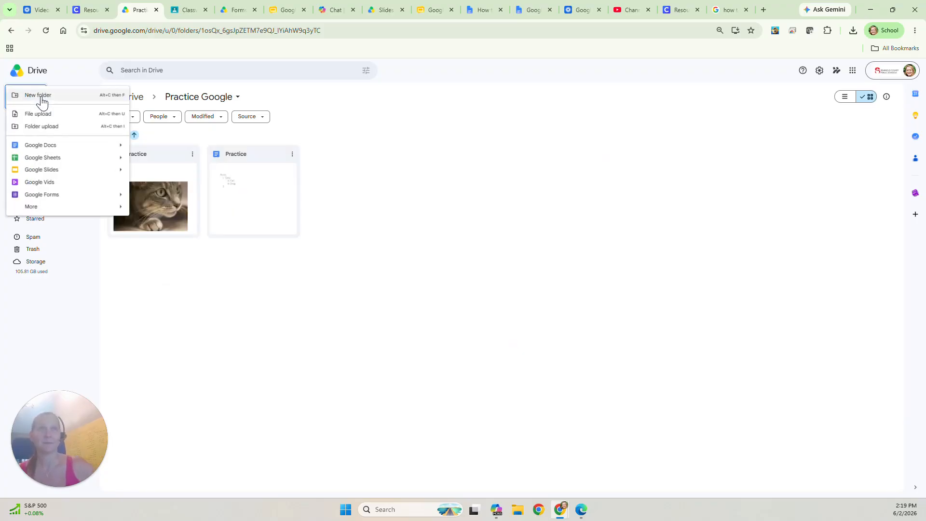
pyautogui.moveTo(80, 195)
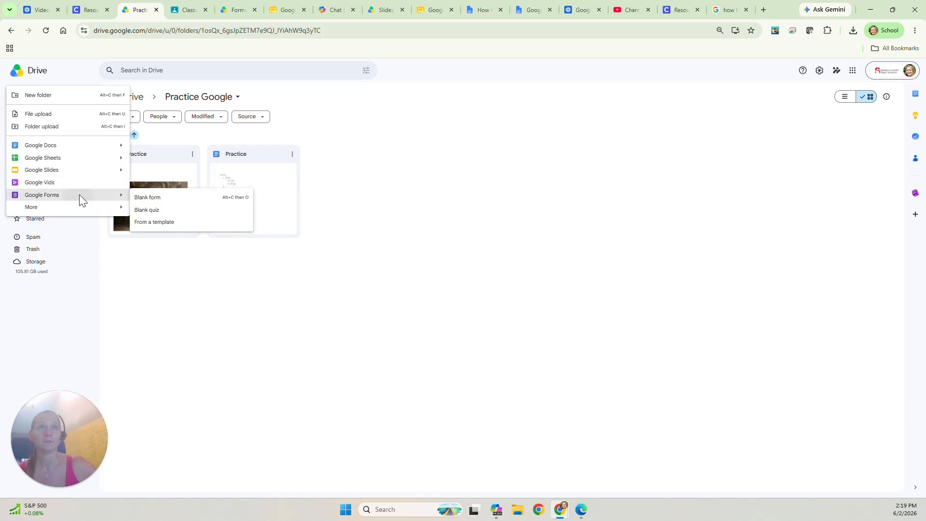
pyautogui.click(164, 197)
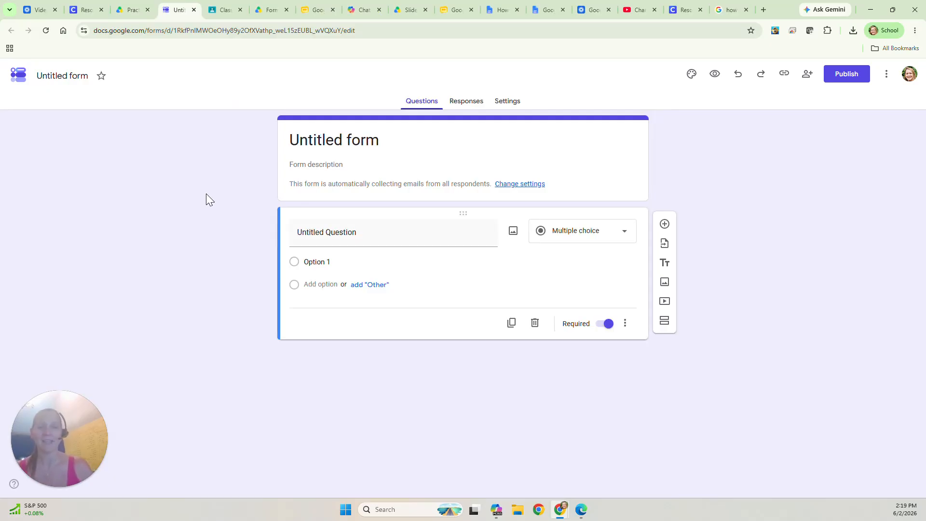
# Title the form "Practice" and make its first question a short-answer question reading "Name".
pyautogui.click(361, 140)
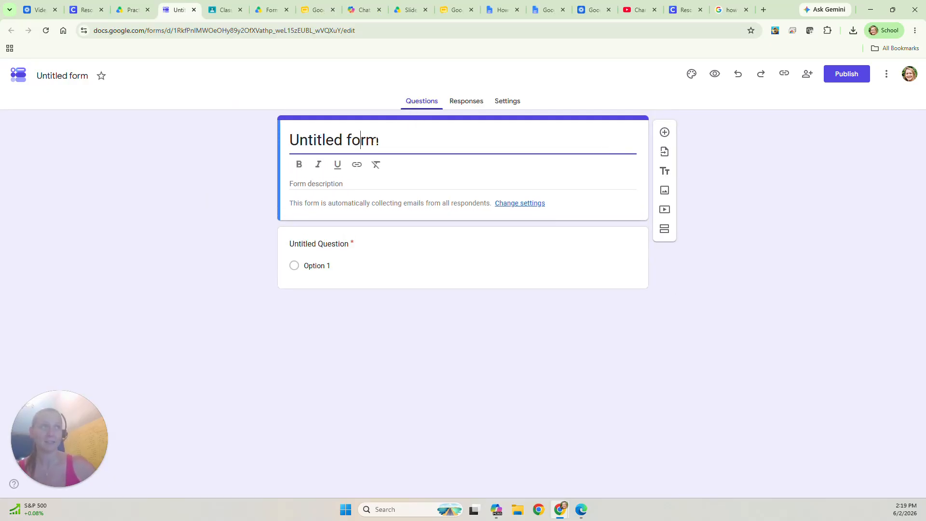
pyautogui.write('Practice')
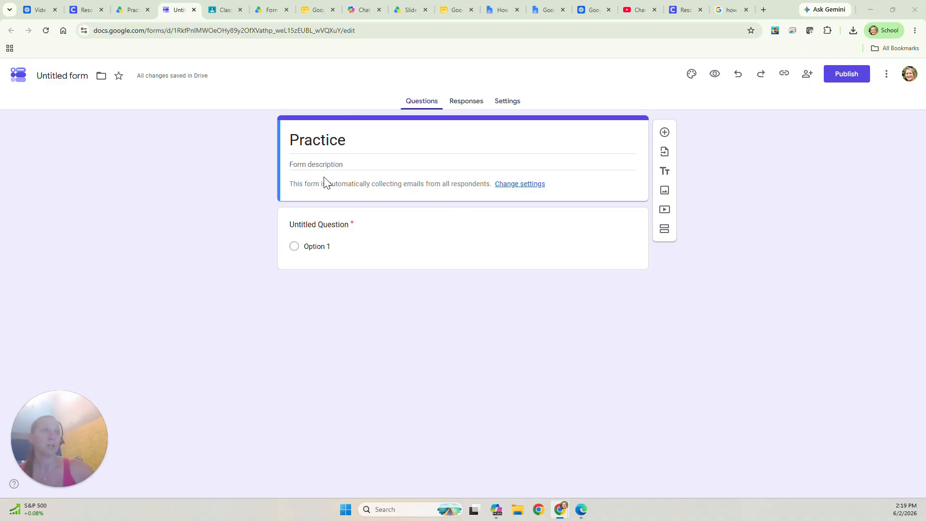
pyautogui.click(319, 225)
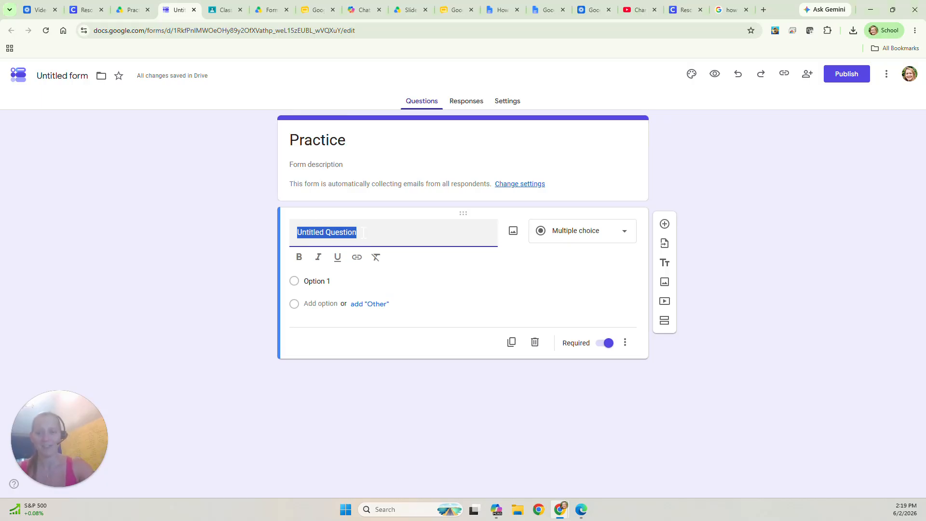
pyautogui.write('Name')
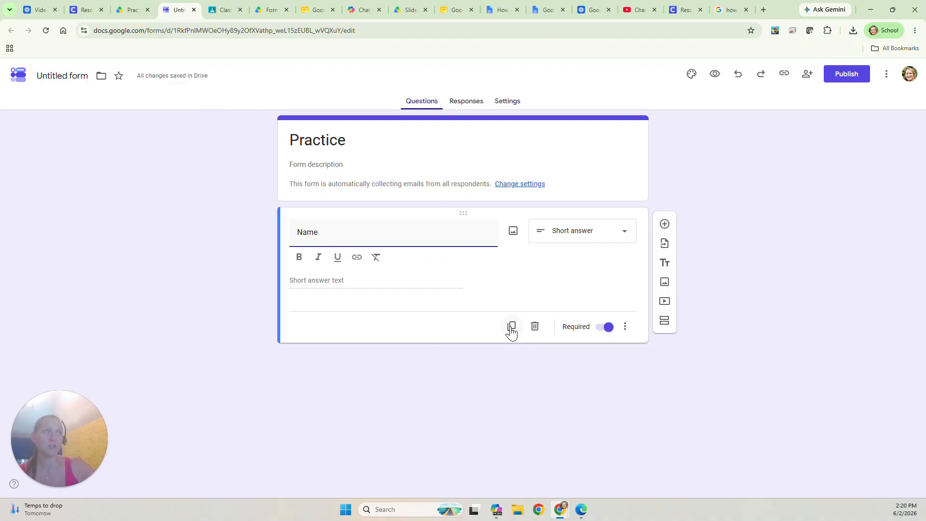
# Add a multiple-choice question reading "What does the cat say?" below the Name question.
pyautogui.click(665, 224)
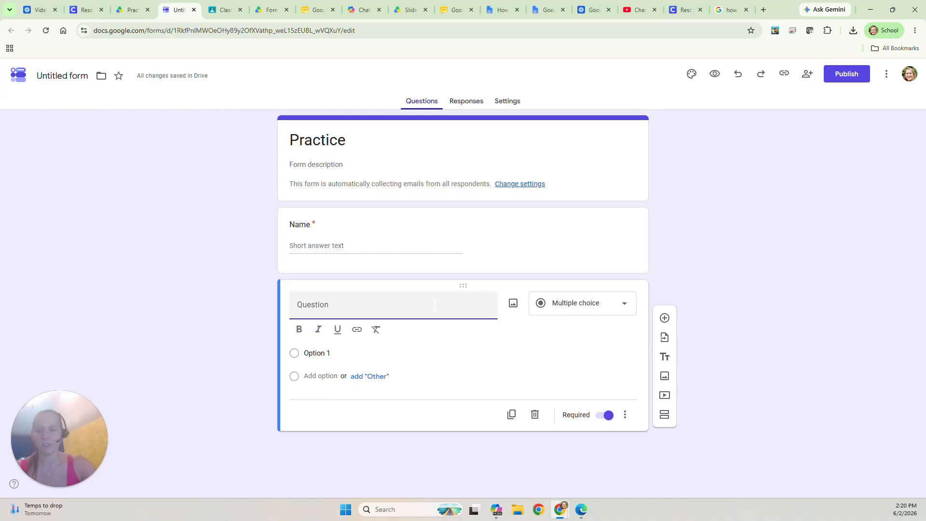
pyautogui.write('What ab')
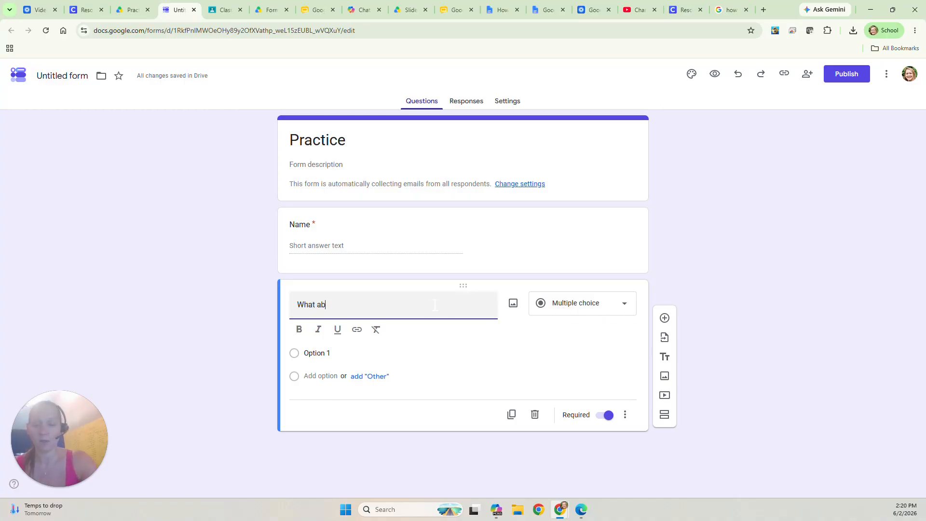
pyautogui.press('BackSpace')
pyautogui.press('BackSpace')
pyautogui.write('does the cat say?')
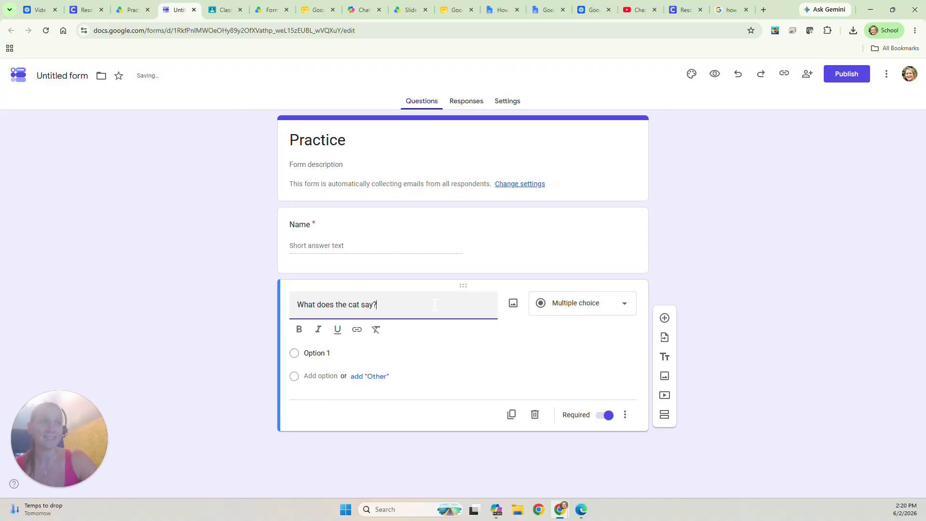
# Give the cat question two answer options, "meow" and "woof".
pyautogui.click(318, 356)
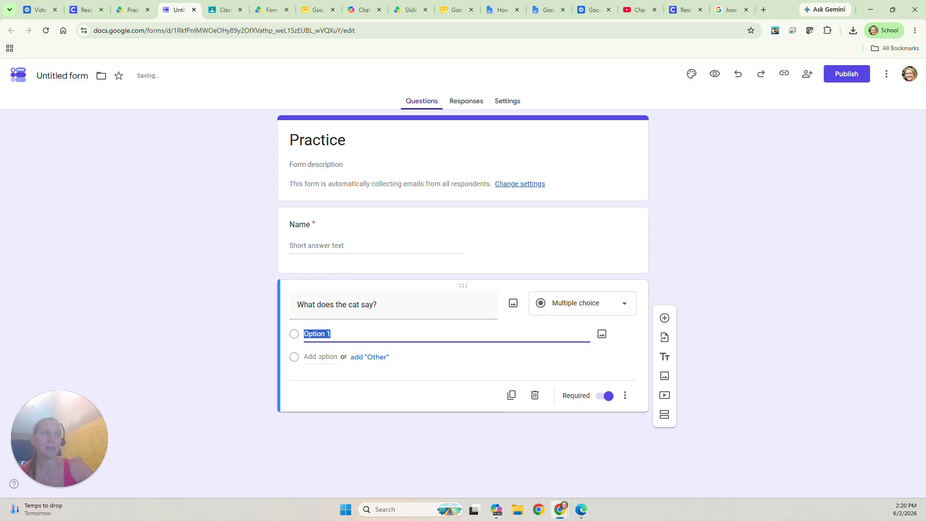
pyautogui.write('meow')
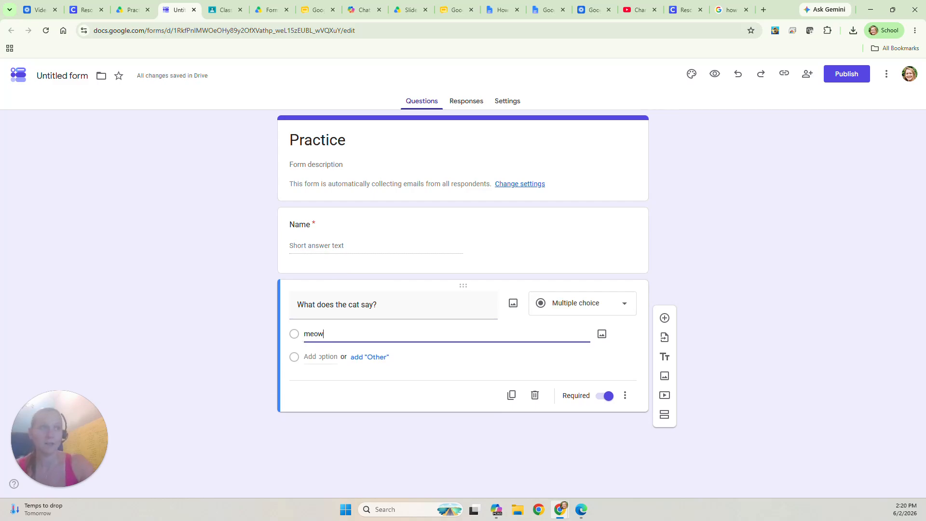
pyautogui.click(319, 357)
pyautogui.write('woof')
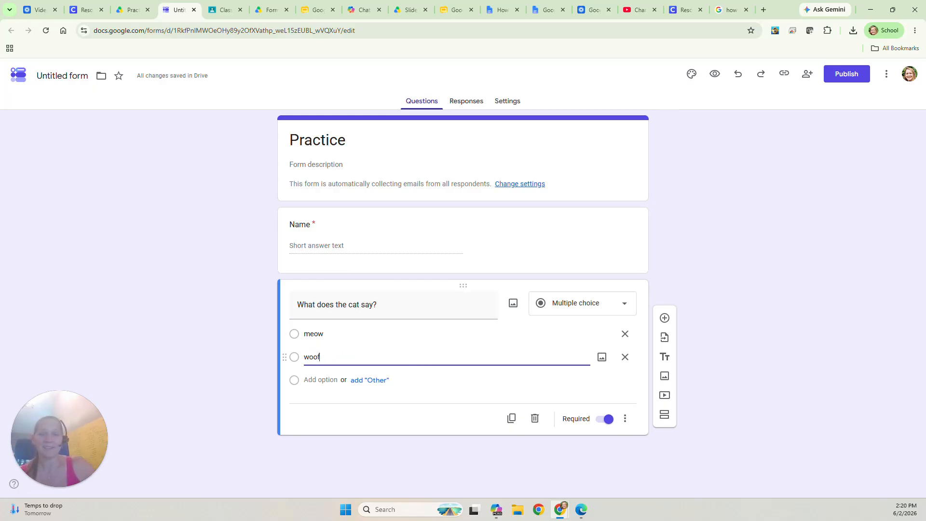
# Add a checkboxes question reading "How can you create a sum of 4" below the cat question.
pyautogui.click(665, 318)
pyautogui.click(604, 404)
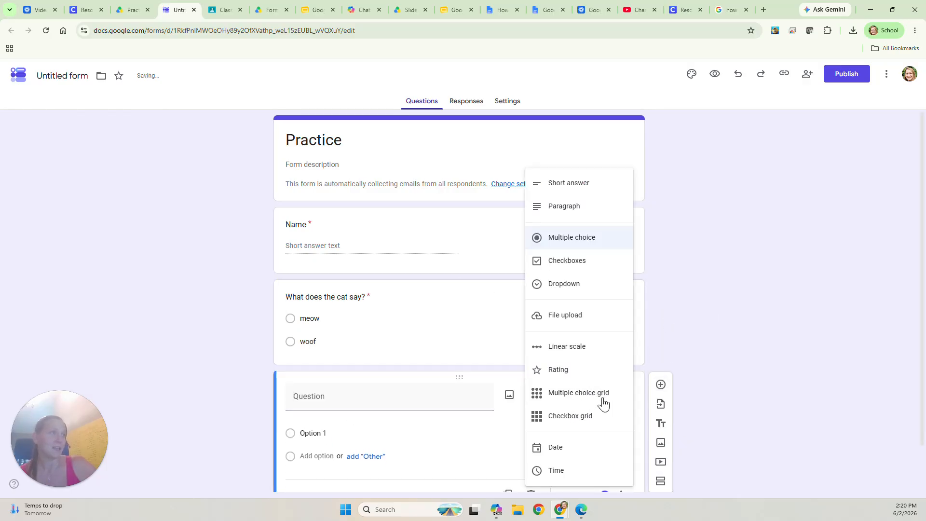
pyautogui.click(575, 271)
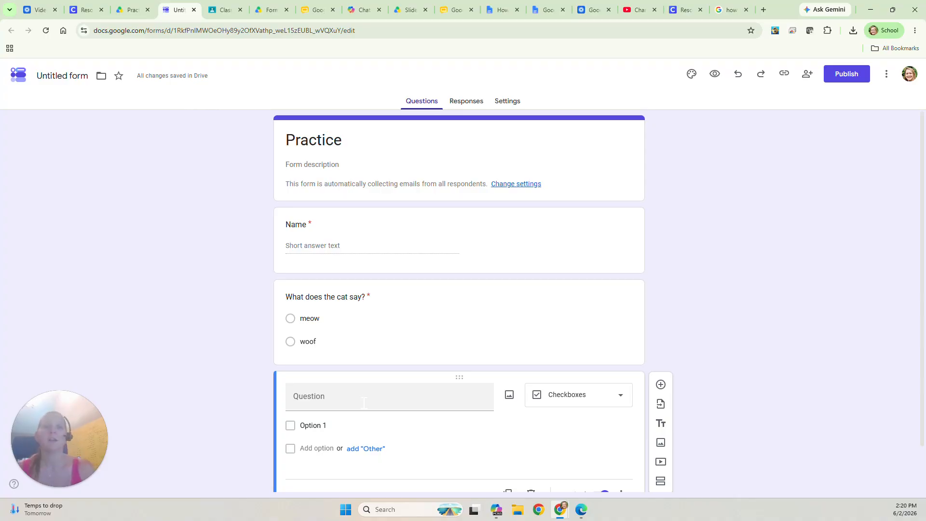
pyautogui.click(382, 404)
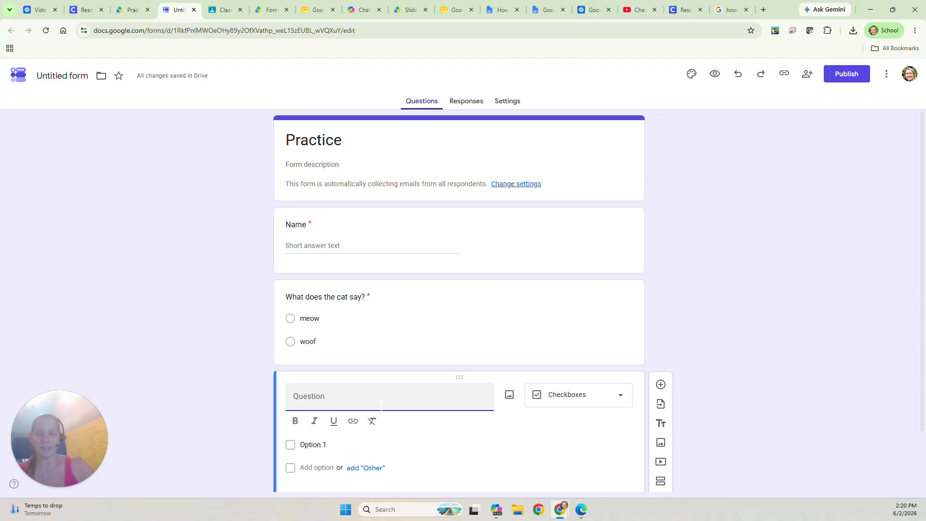
pyautogui.write('How can you create a sum of')
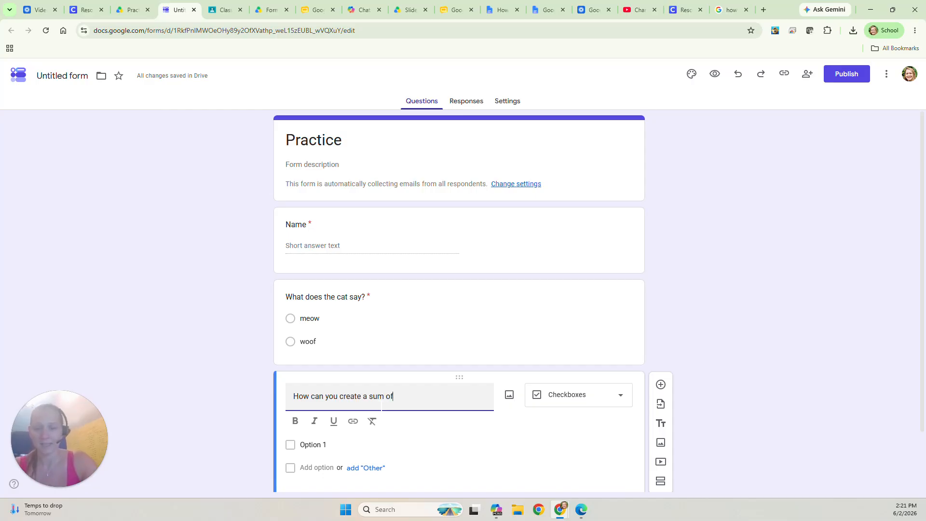
pyautogui.write(' 4')
# Enter the checkbox options "4+0", "1+3" and "5+0" for the sum question.
pyautogui.click(316, 445)
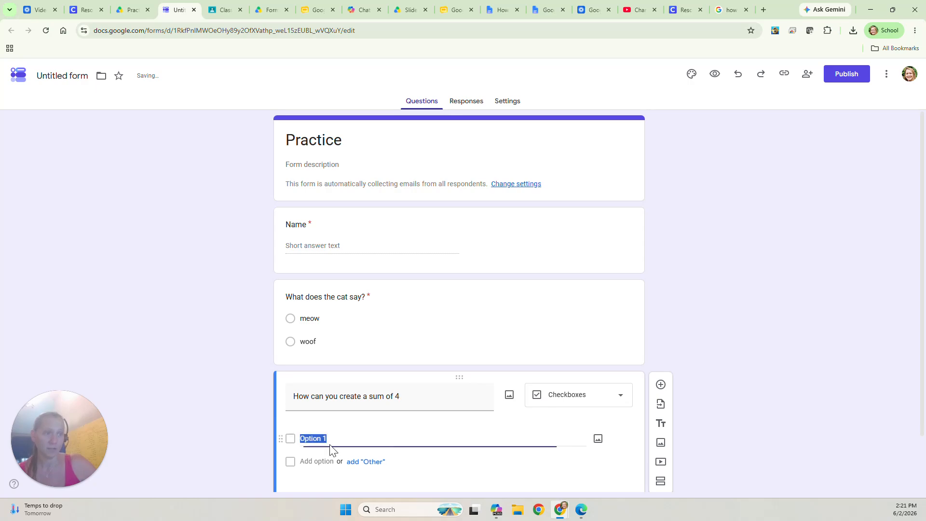
pyautogui.write('4+0')
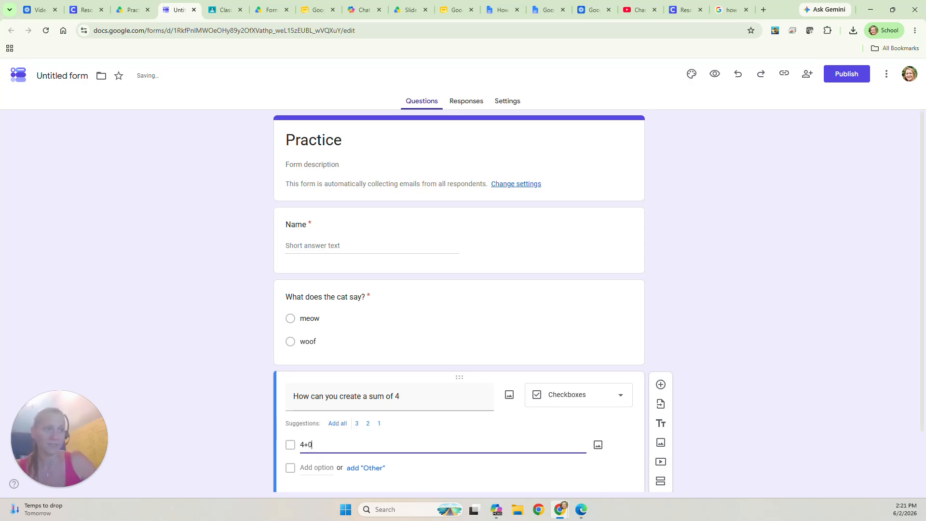
pyautogui.click(316, 467)
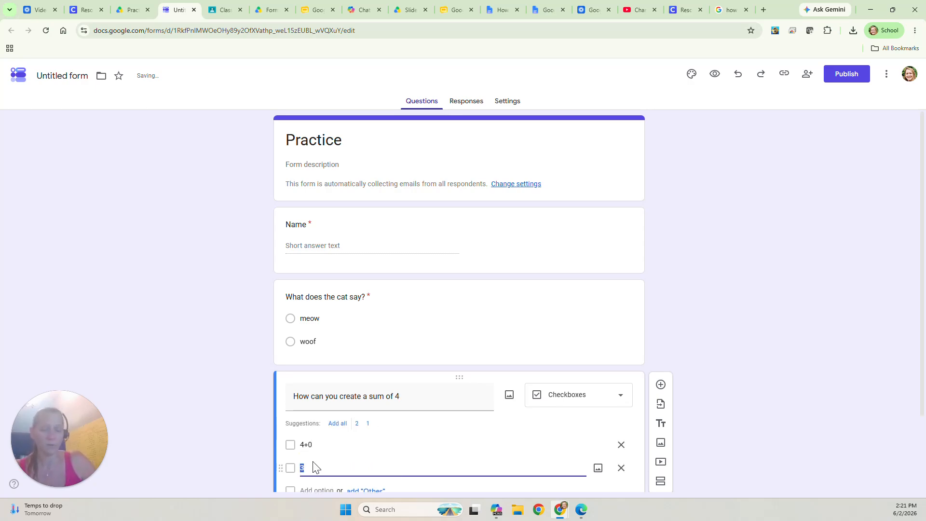
pyautogui.write('1+')
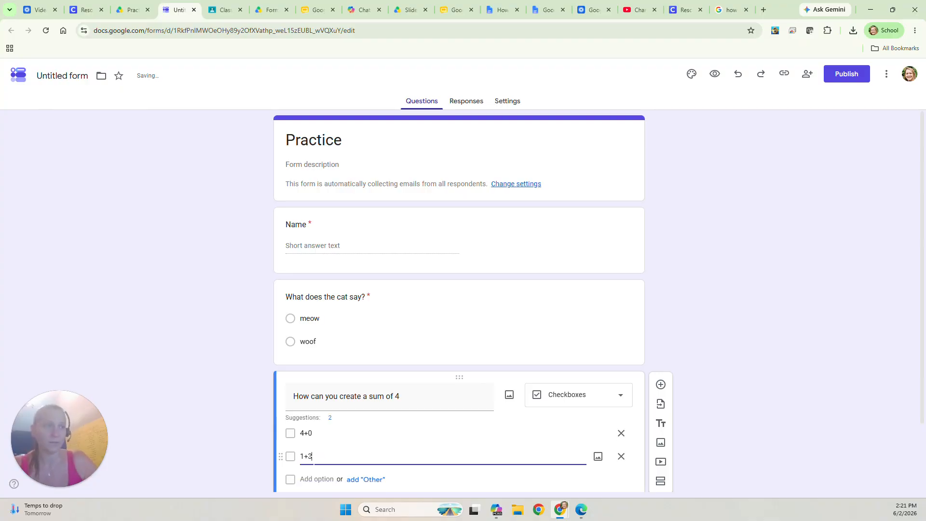
pyautogui.click(316, 482)
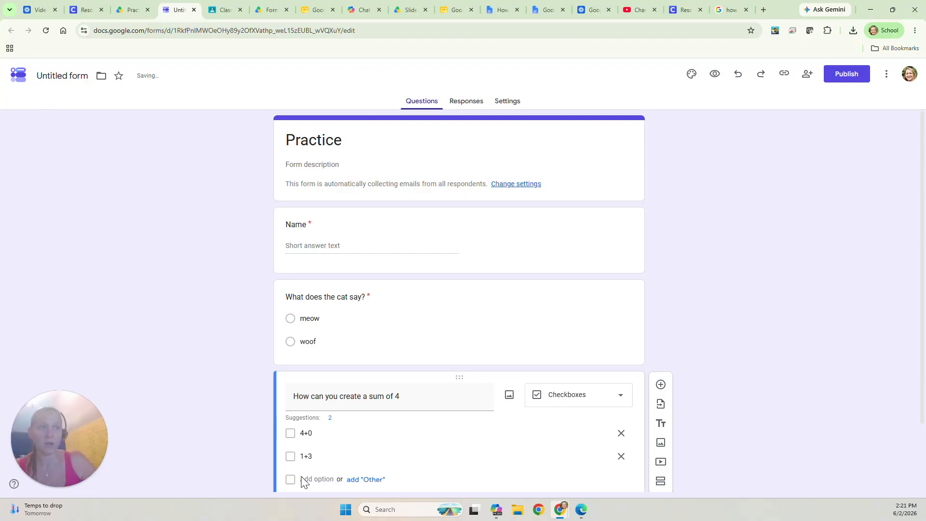
pyautogui.moveTo(923, 298); pyautogui.dragTo(923, 357)
pyautogui.click(316, 408)
pyautogui.write('5_0')
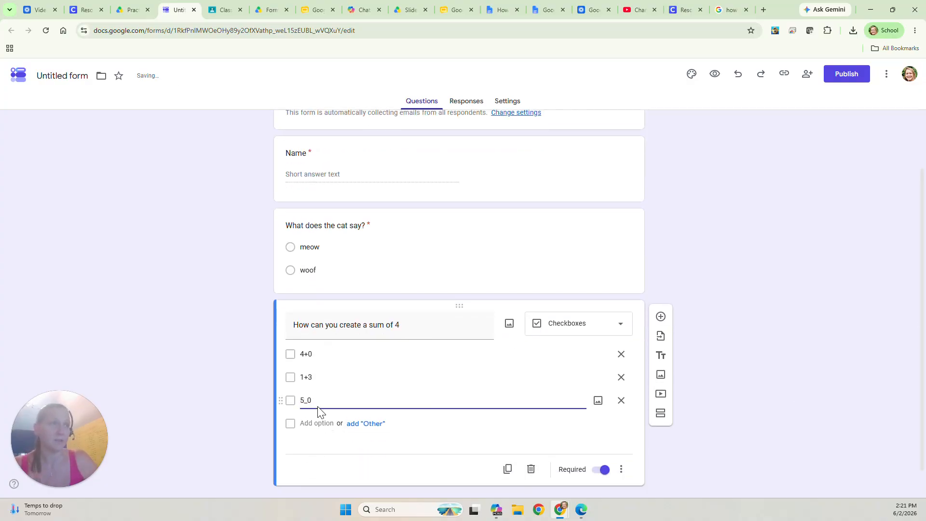
pyautogui.press('BackSpace')
pyautogui.press('BackSpace')
pyautogui.write('+0')
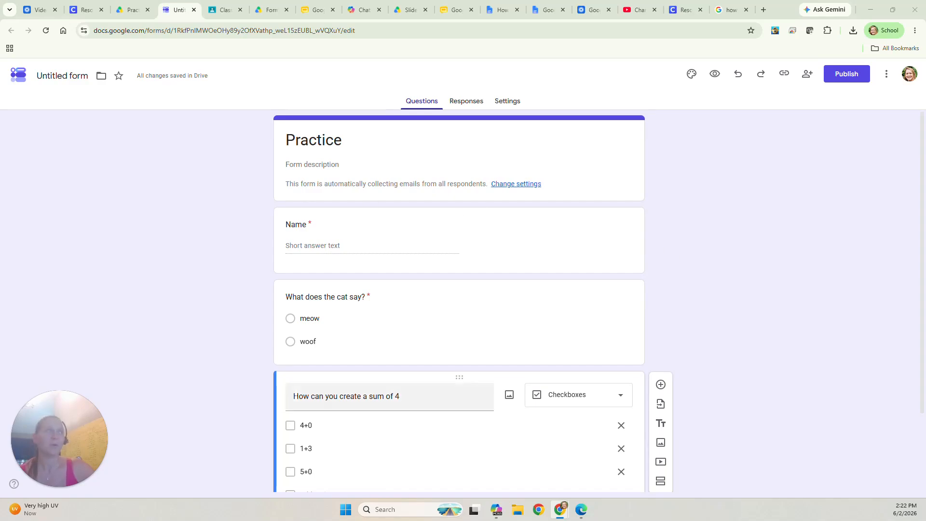
# Preview the form and look through all its questions as a respondent would see them.
pyautogui.click(715, 74)
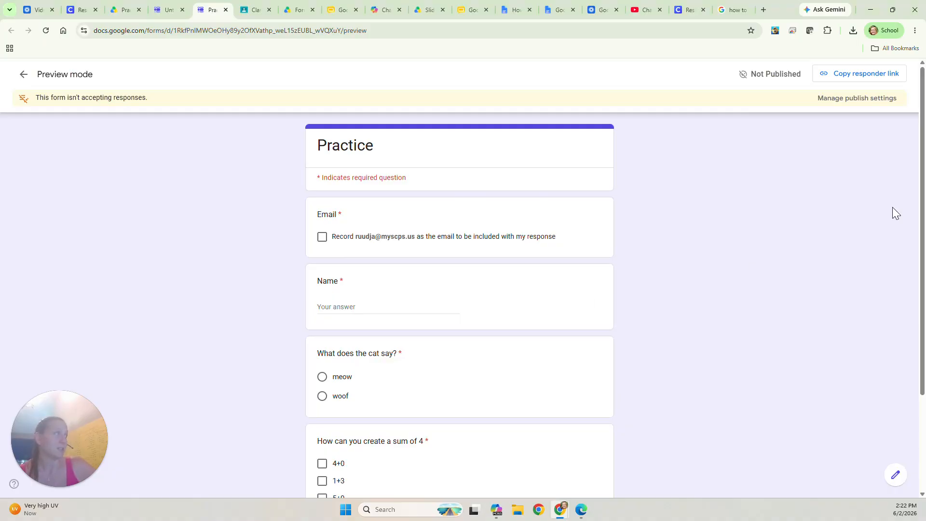
pyautogui.scroll(-3, 919, 337)
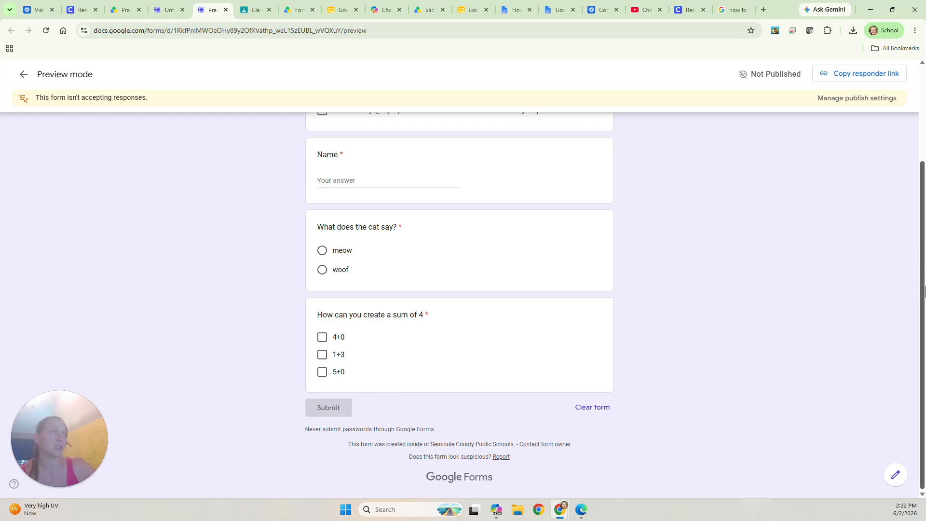
pyautogui.moveTo(925, 293); pyautogui.dragTo(925, 227)
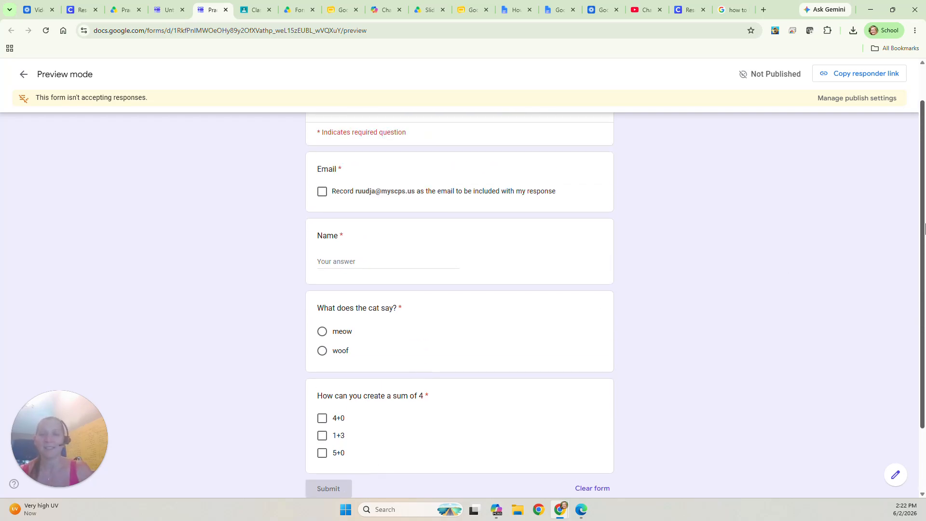